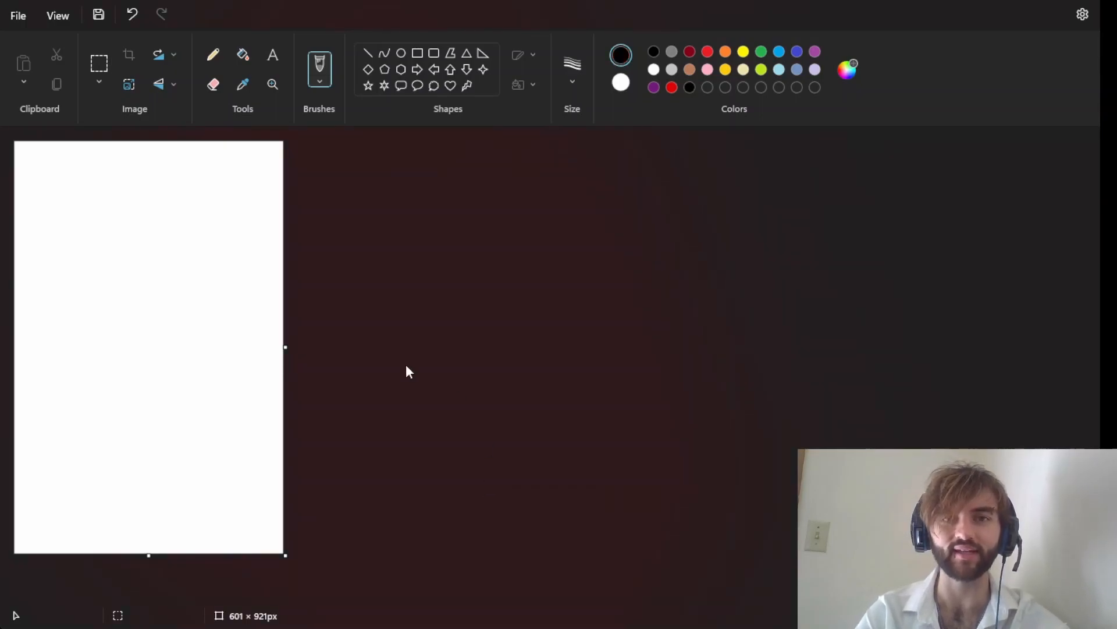
# Step: Draw a closed, rounded black outline in the lower half of the canvas and fill it with blue to form the cake
pyautogui.click(319, 66)
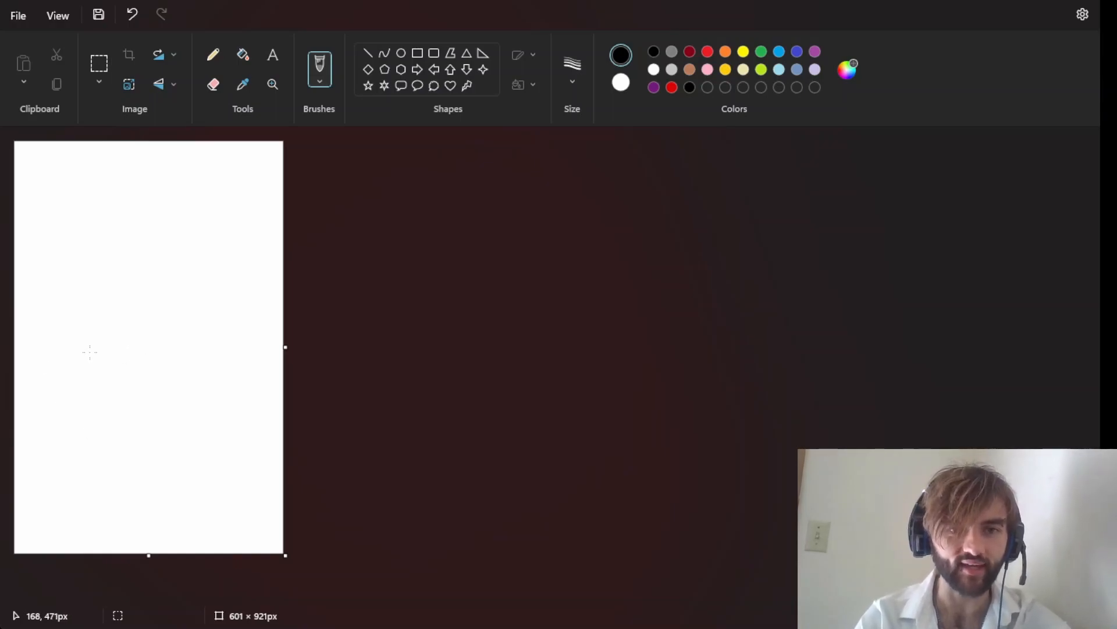
pyautogui.moveTo(119, 346)
pyautogui.mouseDown()
pyautogui.moveTo(69, 352)
pyautogui.moveTo(53, 377)
pyautogui.moveTo(46, 416)
pyautogui.moveTo(58, 456)
pyautogui.moveTo(105, 512)
pyautogui.moveTo(178, 515)
pyautogui.moveTo(237, 467)
pyautogui.moveTo(235, 387)
pyautogui.moveTo(200, 346)
pyautogui.moveTo(113, 346)
pyautogui.mouseUp()
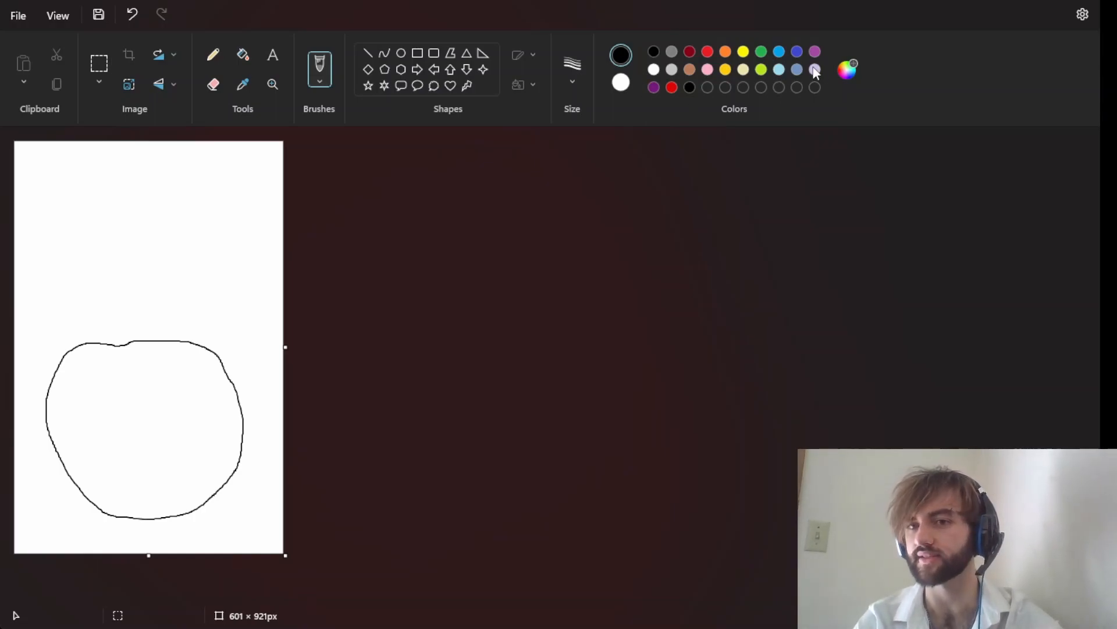
pyautogui.click(243, 54)
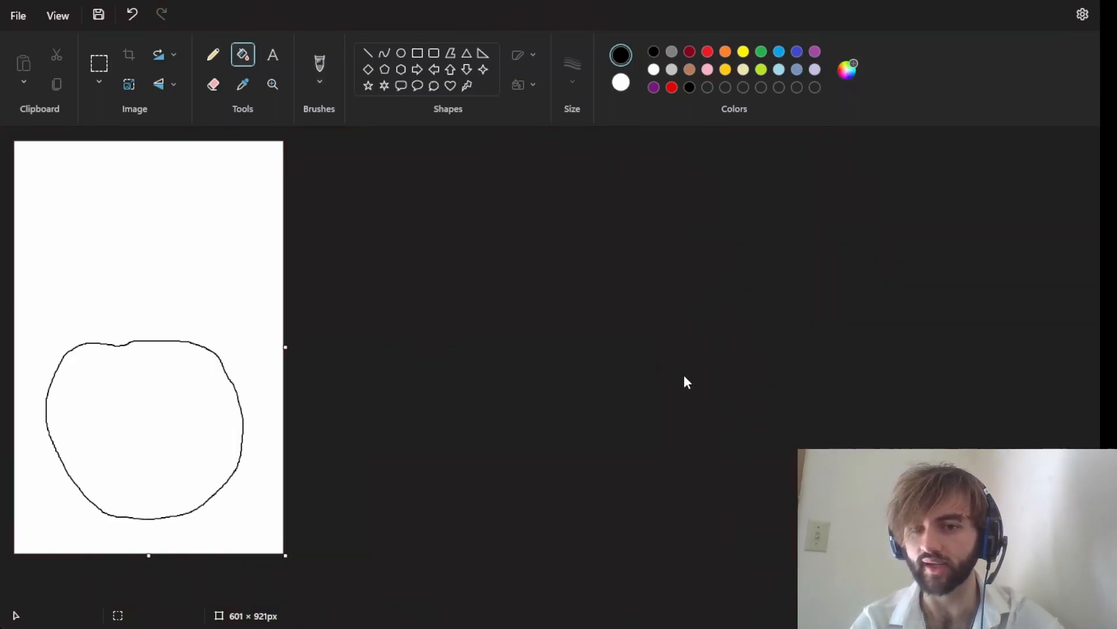
pyautogui.click(471, 494)
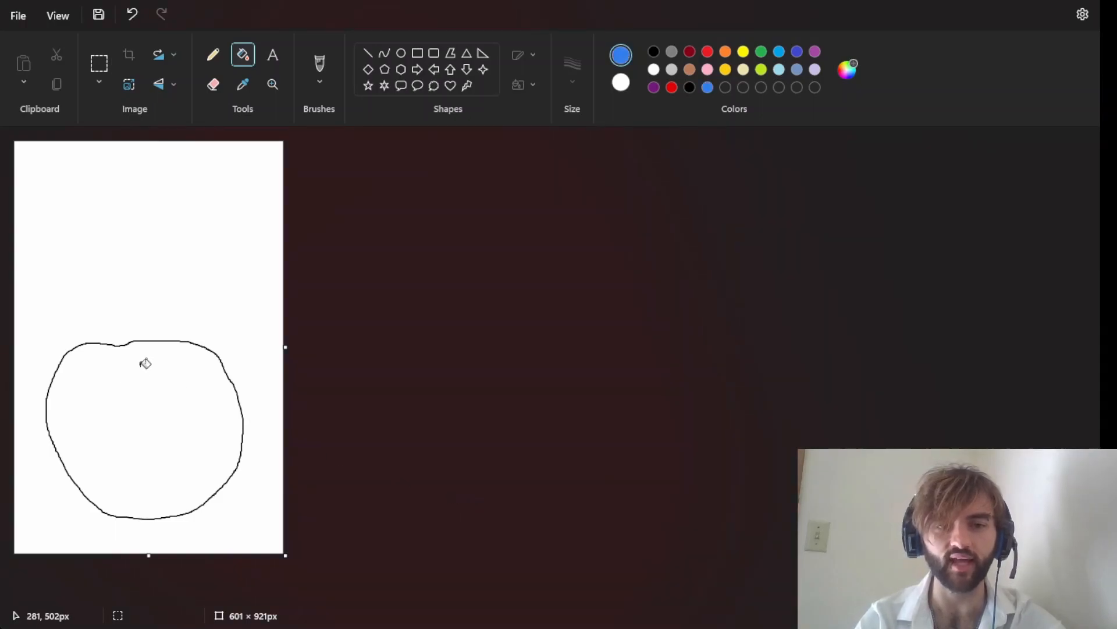
pyautogui.click(139, 379)
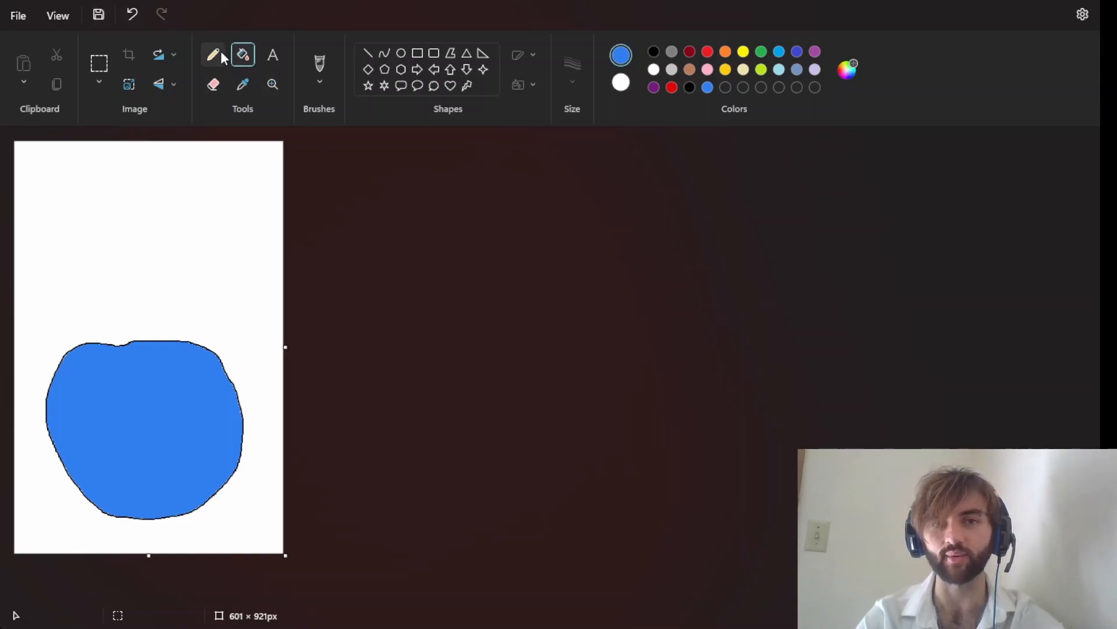
# Step: Add a text box over the blue cake with the red text "hAPPY bIRTHDAY"
pyautogui.click(322, 64)
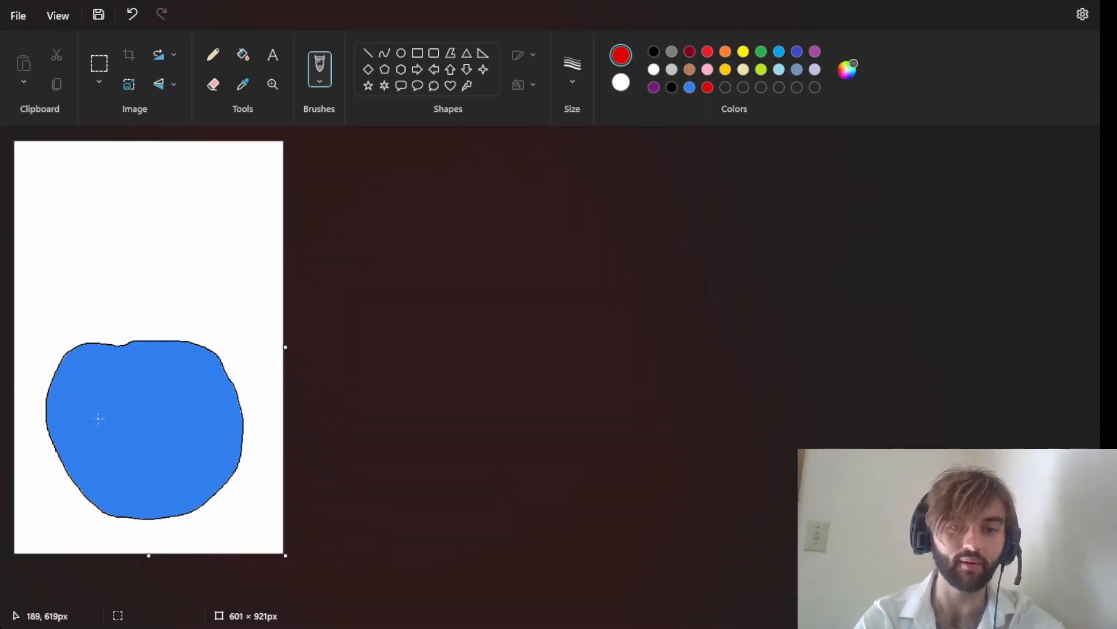
pyautogui.click(276, 52)
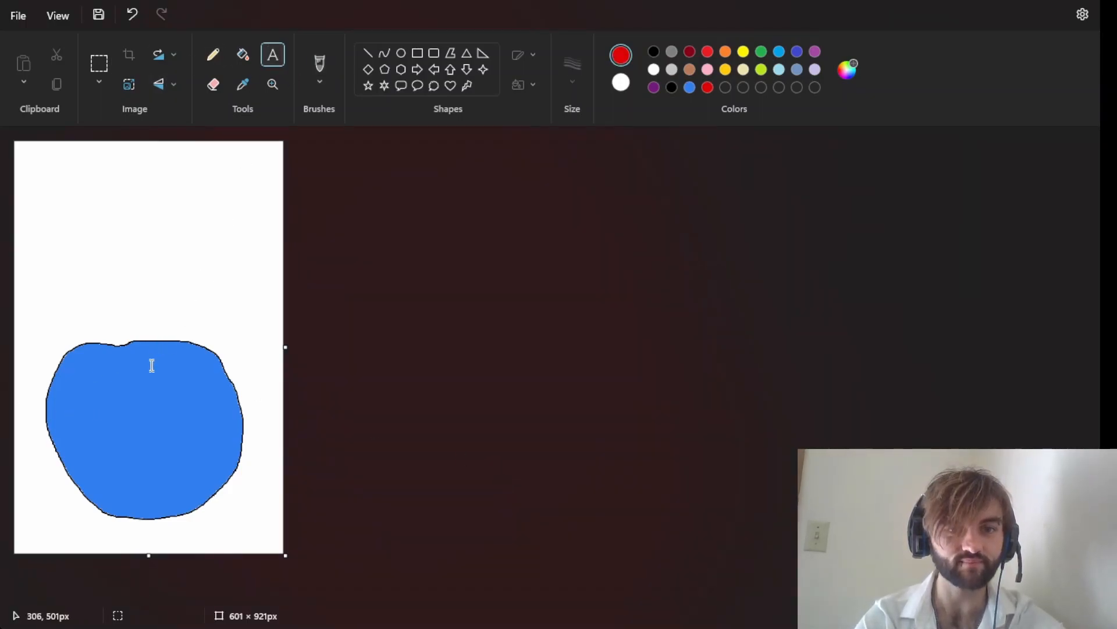
pyautogui.click(85, 421)
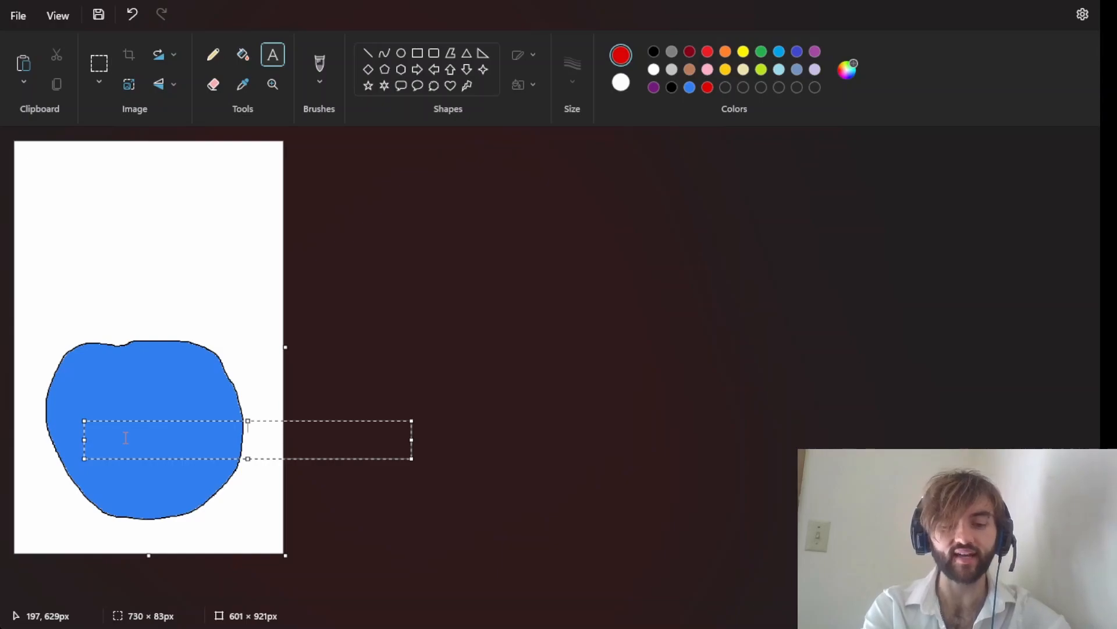
pyautogui.write('HAPPY')
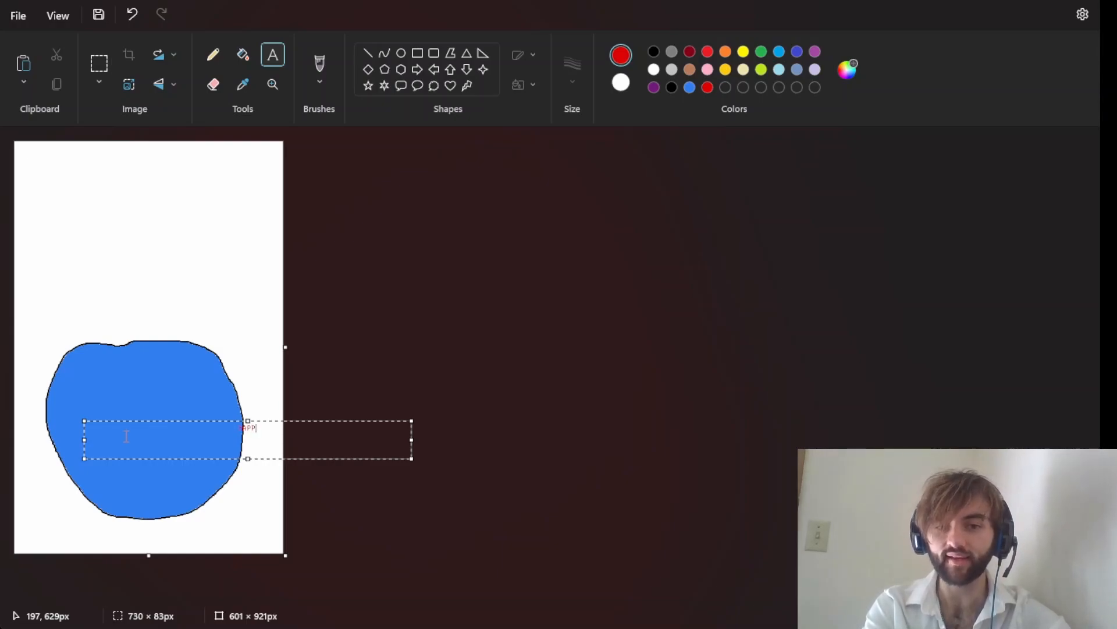
pyautogui.write(' BI')
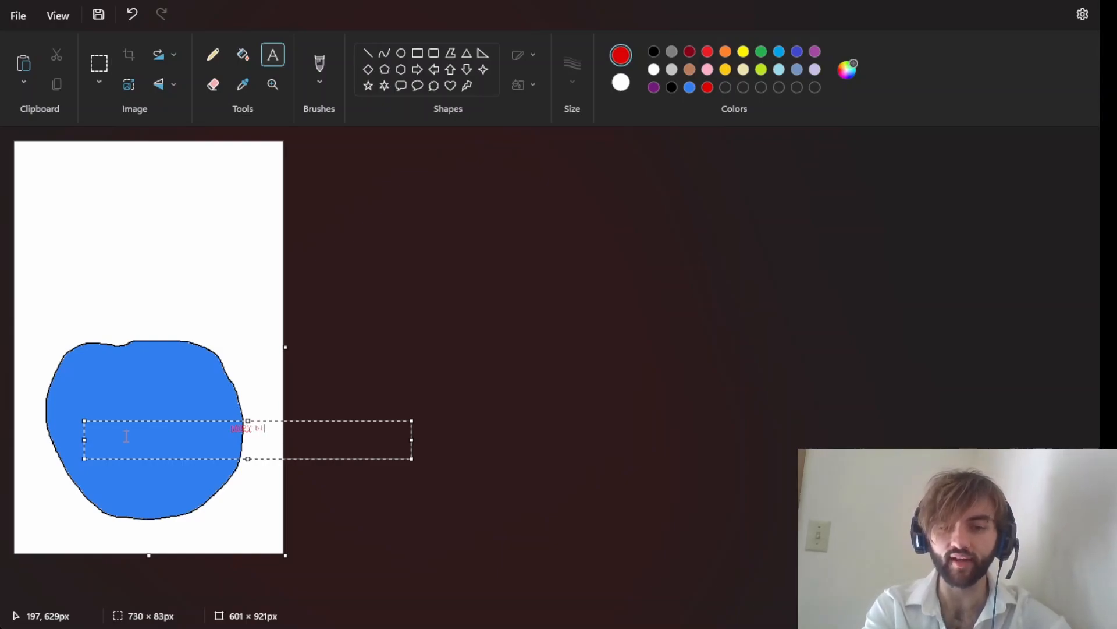
pyautogui.write('RTHDAY')
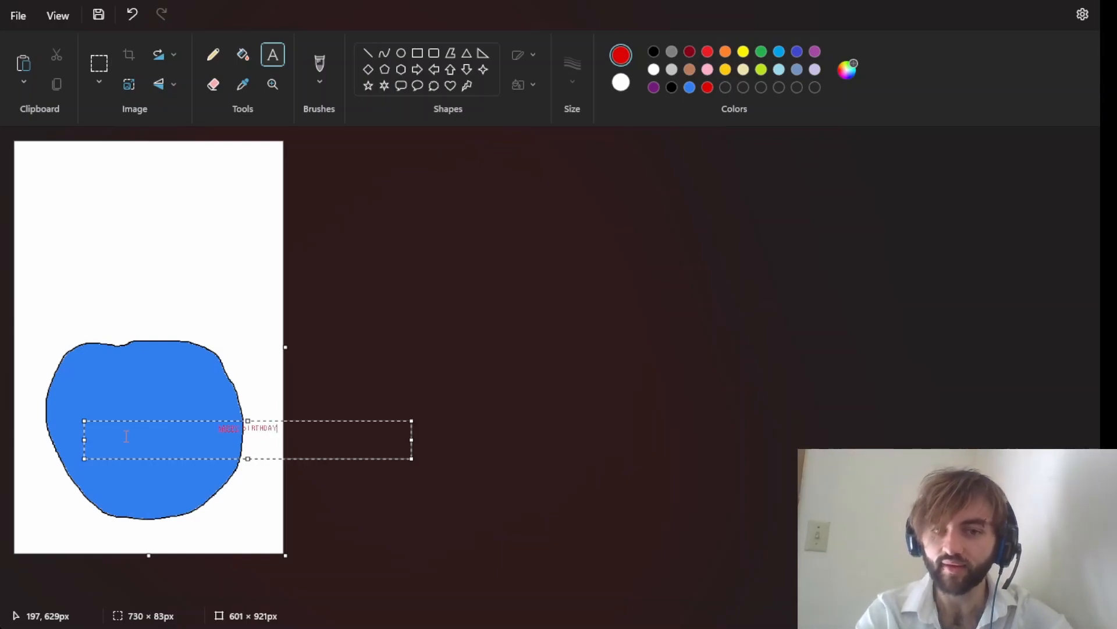
# Step: Move the greeting text to the middle of the cake, enlarge it to span most of the cake's width, and commit it
pyautogui.moveTo(184, 422); pyautogui.dragTo(75, 402)
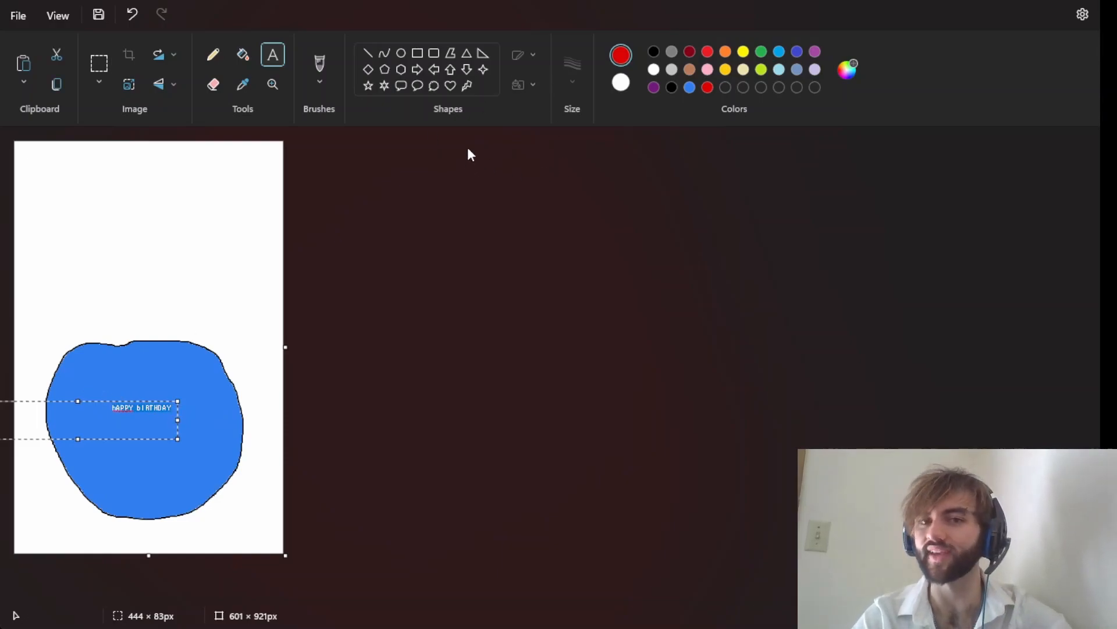
pyautogui.click(471, 141)
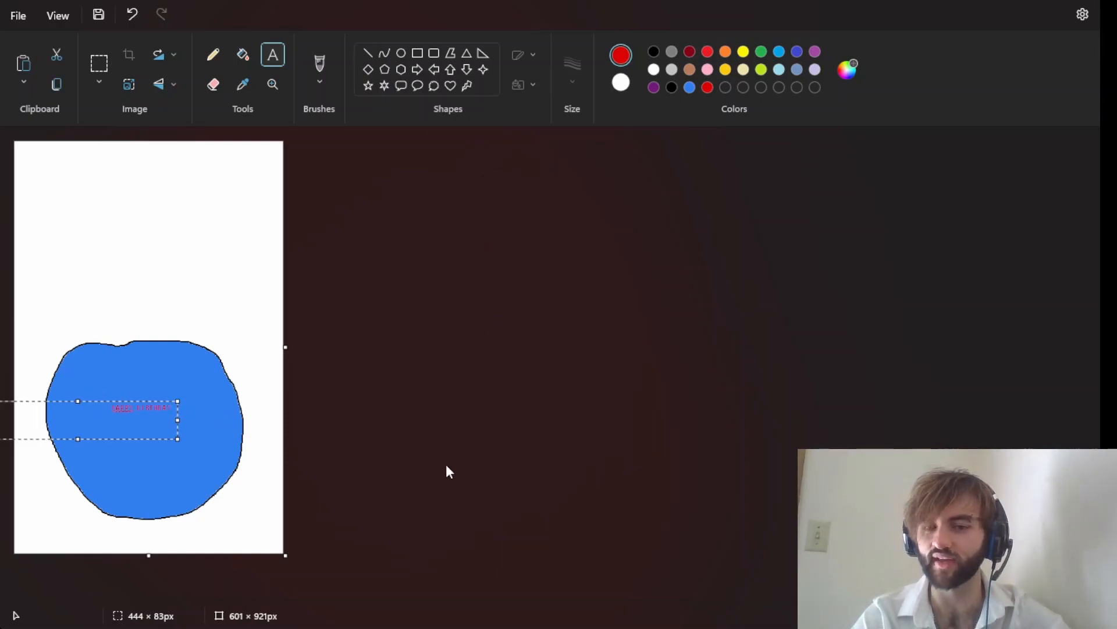
pyautogui.click(152, 471)
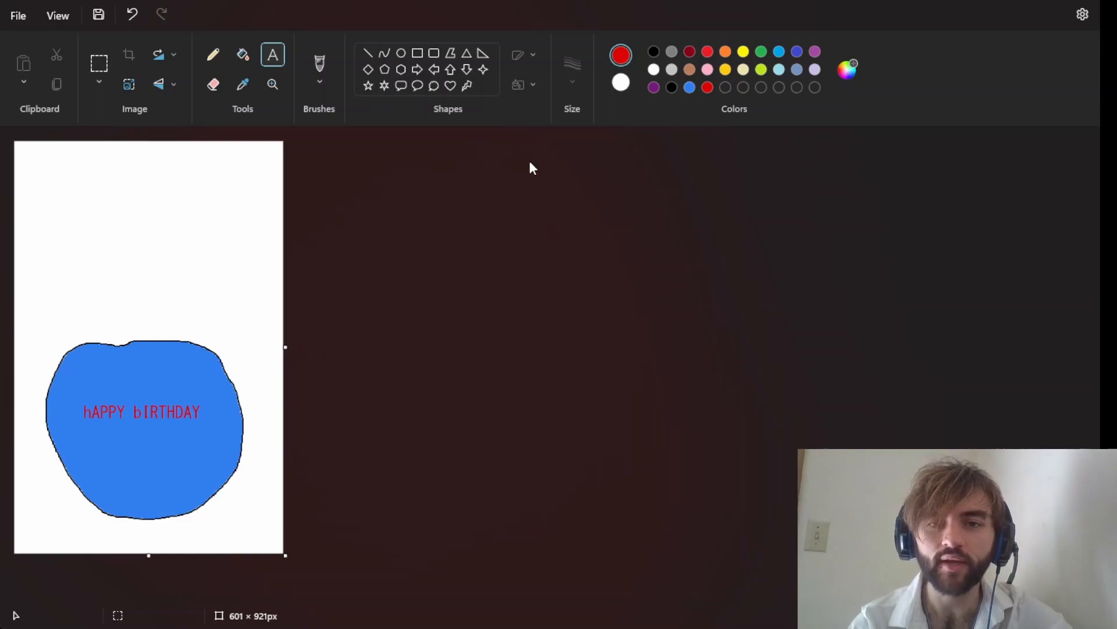
# Step: Paint nine short white candles with a broad brush, four above the greeting text and five below it
pyautogui.click(213, 55)
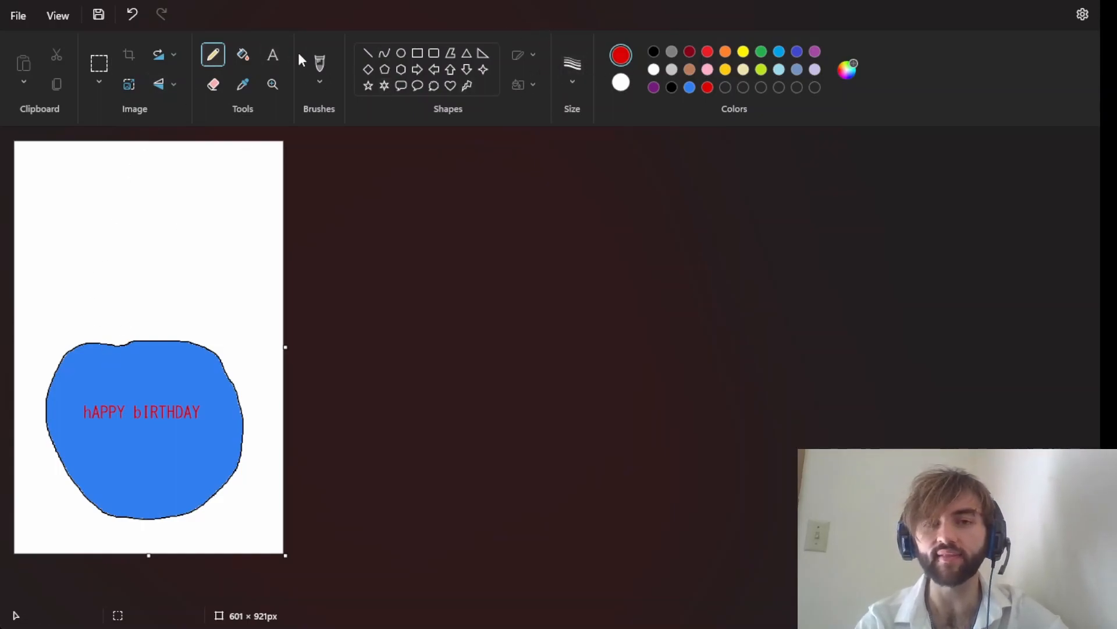
pyautogui.click(328, 63)
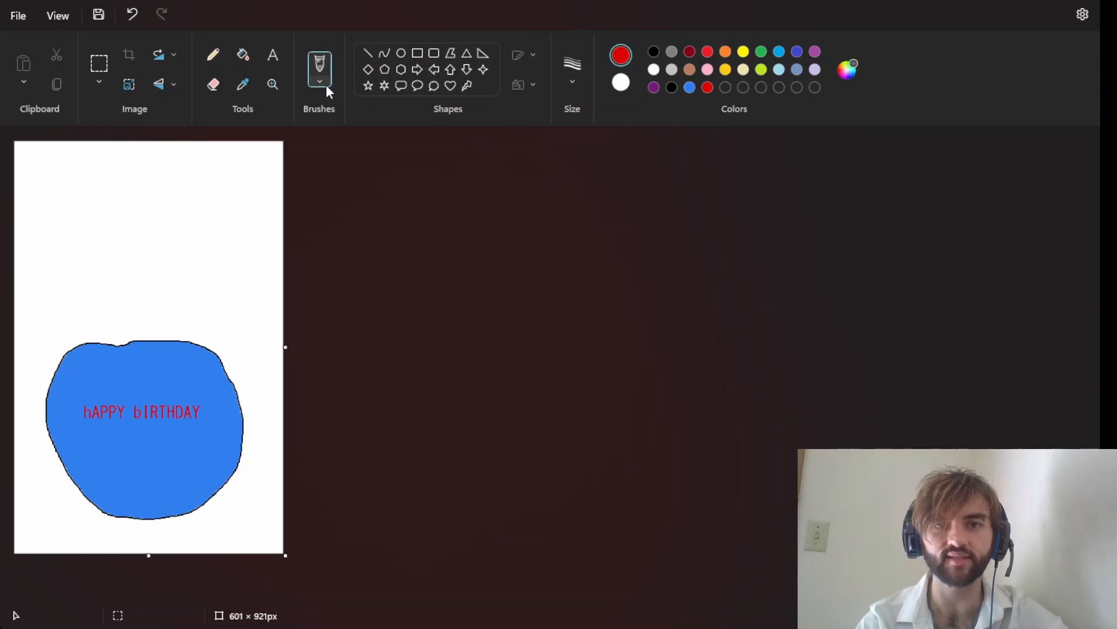
pyautogui.click(319, 85)
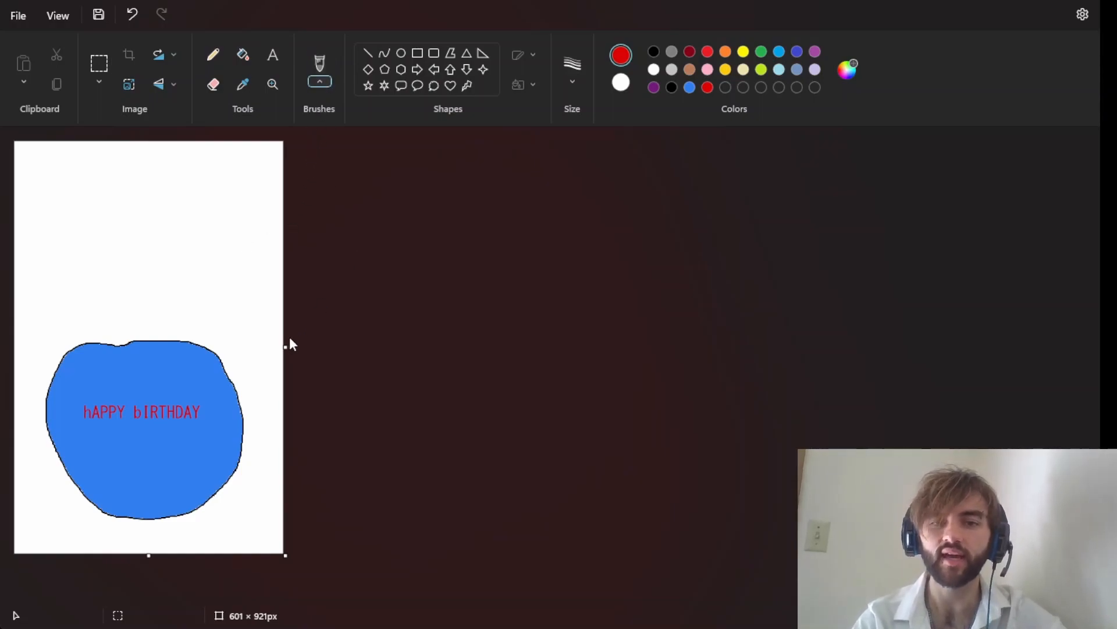
pyautogui.click(301, 320)
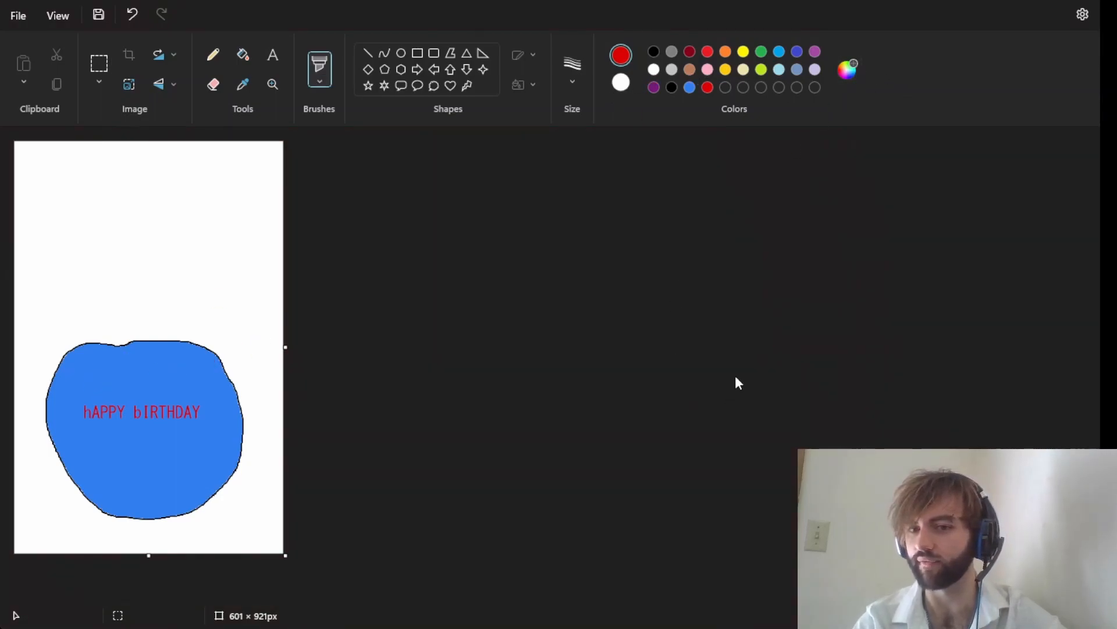
pyautogui.click(459, 501)
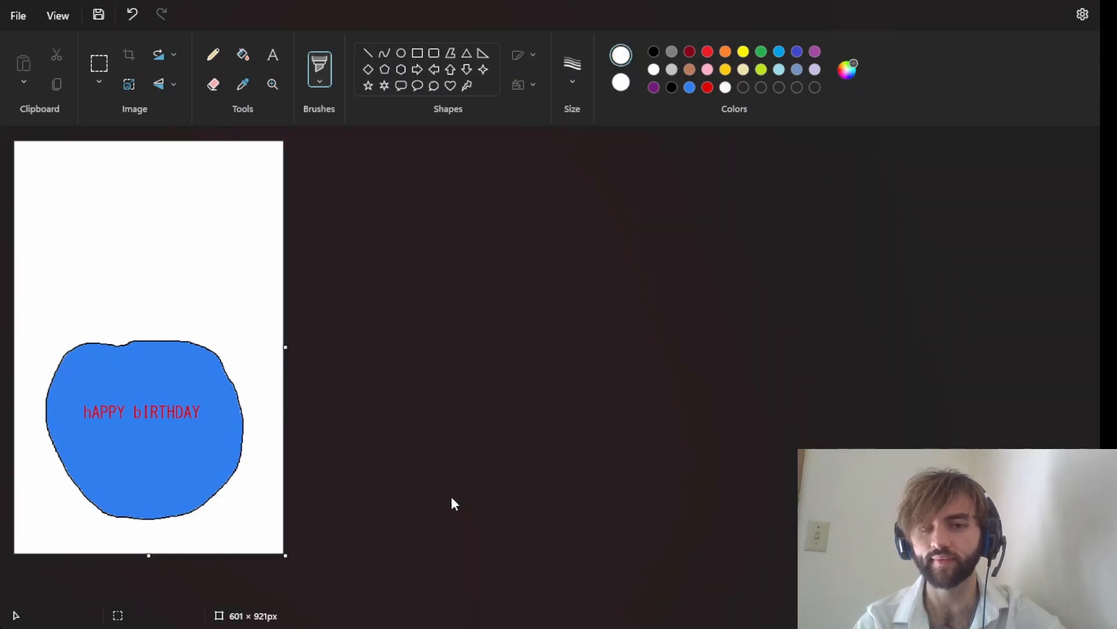
pyautogui.moveTo(89, 385)
pyautogui.mouseDown()
pyautogui.moveTo(87, 355)
pyautogui.moveTo(135, 355)
pyautogui.mouseUp()
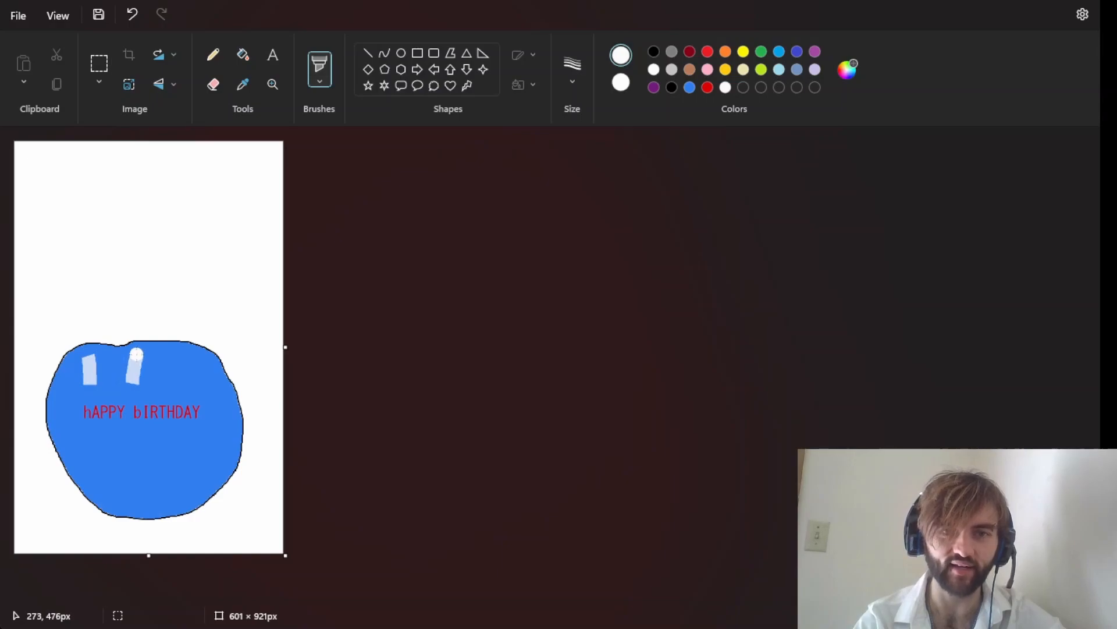
pyautogui.moveTo(203, 402); pyautogui.dragTo(199, 363)
pyautogui.moveTo(107, 472); pyautogui.dragTo(104, 441)
pyautogui.moveTo(137, 481); pyautogui.dragTo(138, 444)
pyautogui.moveTo(175, 492)
pyautogui.mouseDown()
pyautogui.moveTo(175, 471)
pyautogui.moveTo(207, 452)
pyautogui.moveTo(204, 444)
pyautogui.mouseUp()
pyautogui.moveTo(78, 449); pyautogui.dragTo(65, 424)
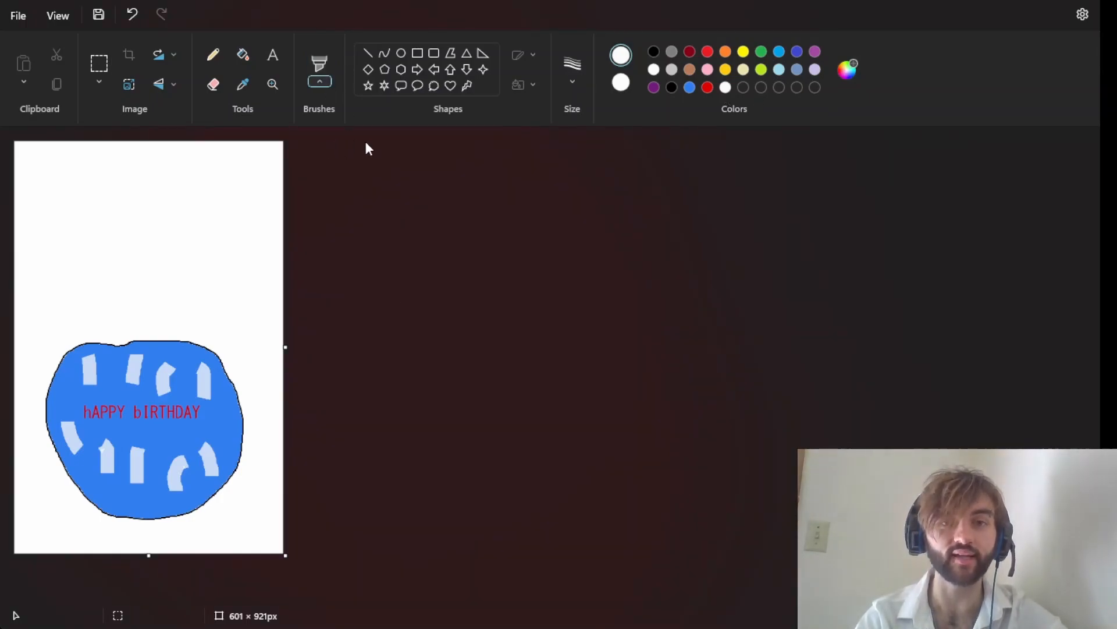
# Step: Paint an orange flame on top of each candle with a textured brush
pyautogui.click(329, 82)
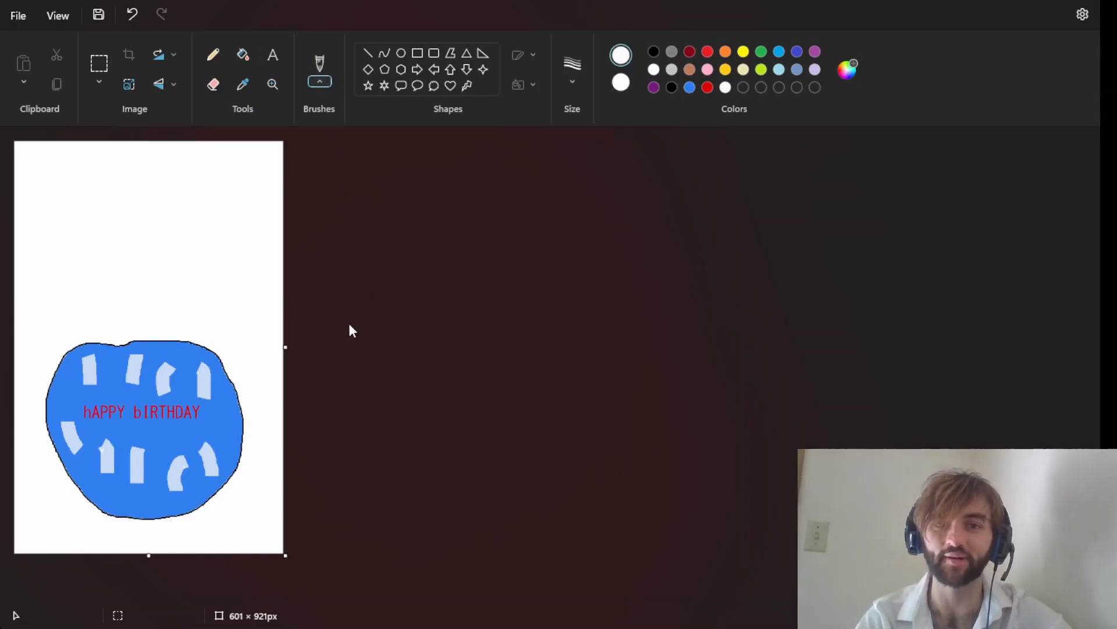
pyautogui.click(351, 218)
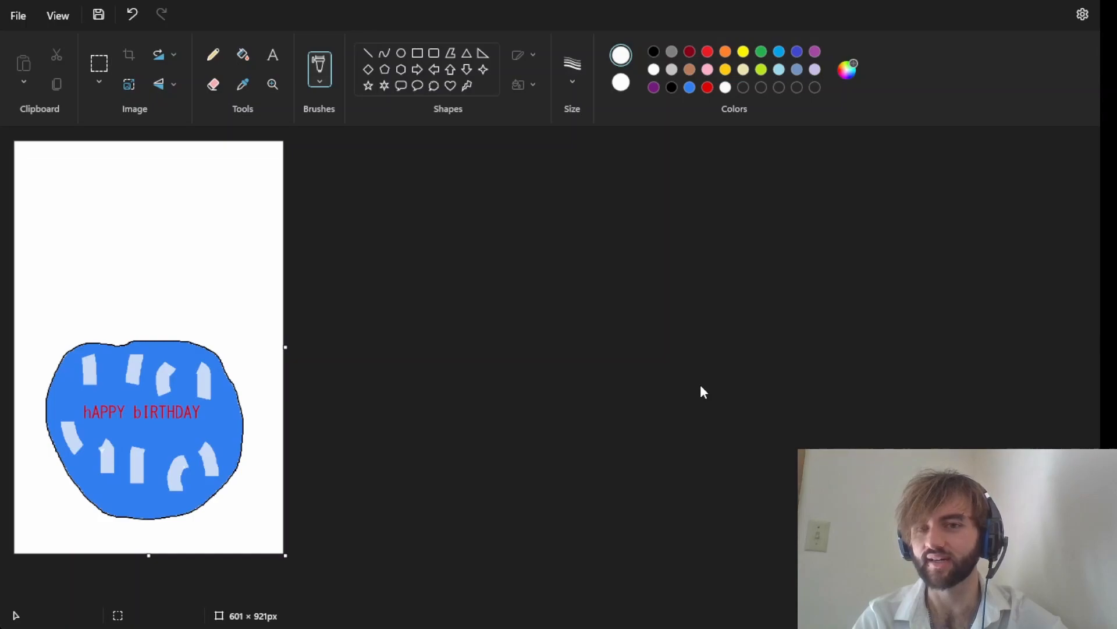
pyautogui.click(450, 496)
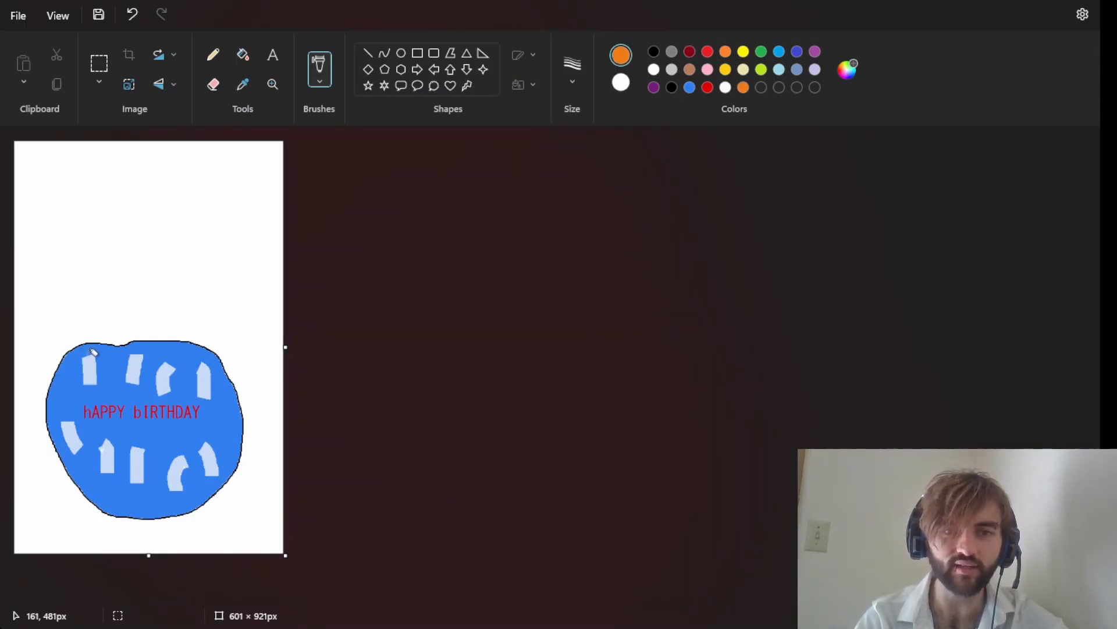
pyautogui.moveTo(93, 343)
pyautogui.mouseDown()
pyautogui.moveTo(133, 345)
pyautogui.moveTo(143, 338)
pyautogui.moveTo(134, 329)
pyautogui.moveTo(142, 350)
pyautogui.moveTo(141, 334)
pyautogui.moveTo(178, 354)
pyautogui.moveTo(168, 349)
pyautogui.moveTo(177, 343)
pyautogui.moveTo(179, 359)
pyautogui.moveTo(175, 338)
pyautogui.moveTo(179, 359)
pyautogui.moveTo(176, 338)
pyautogui.moveTo(164, 371)
pyautogui.moveTo(171, 349)
pyautogui.moveTo(202, 375)
pyautogui.moveTo(198, 352)
pyautogui.moveTo(187, 350)
pyautogui.moveTo(195, 362)
pyautogui.moveTo(185, 349)
pyautogui.moveTo(203, 367)
pyautogui.mouseUp()
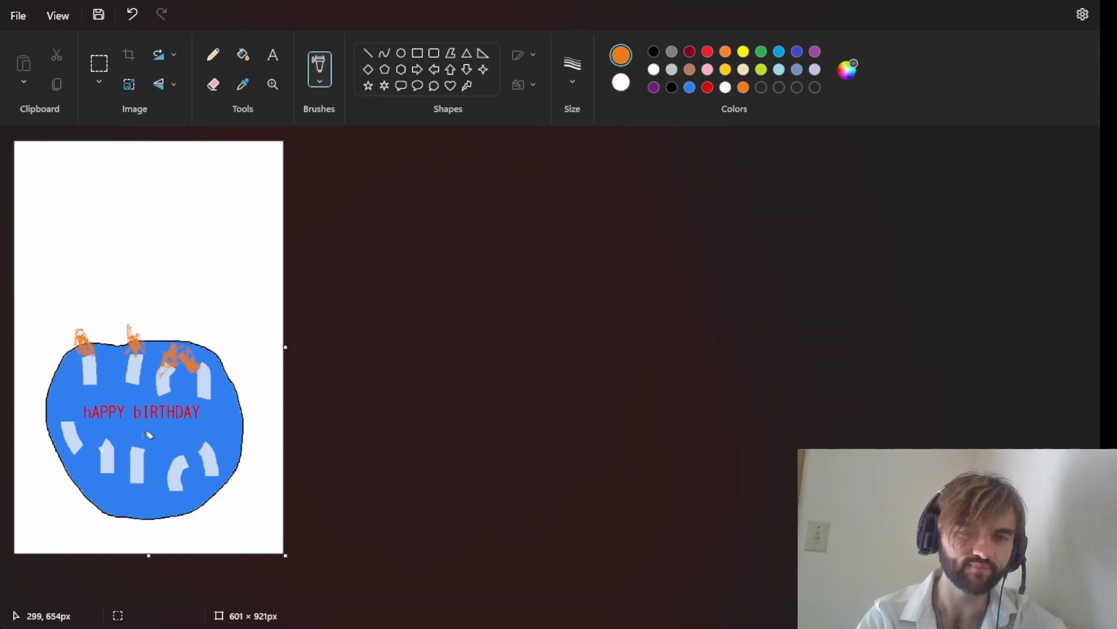
pyautogui.moveTo(78, 408)
pyautogui.mouseDown()
pyautogui.moveTo(72, 430)
pyautogui.moveTo(106, 432)
pyautogui.moveTo(105, 443)
pyautogui.moveTo(92, 429)
pyautogui.moveTo(100, 442)
pyautogui.moveTo(100, 431)
pyautogui.moveTo(136, 448)
pyautogui.moveTo(134, 434)
pyautogui.moveTo(145, 437)
pyautogui.moveTo(131, 430)
pyautogui.moveTo(147, 437)
pyautogui.moveTo(137, 427)
pyautogui.moveTo(137, 441)
pyautogui.moveTo(154, 436)
pyautogui.moveTo(140, 434)
pyautogui.moveTo(146, 442)
pyautogui.moveTo(138, 429)
pyautogui.moveTo(134, 436)
pyautogui.moveTo(186, 447)
pyautogui.moveTo(195, 461)
pyautogui.moveTo(198, 448)
pyautogui.moveTo(181, 463)
pyautogui.moveTo(198, 463)
pyautogui.moveTo(187, 452)
pyautogui.moveTo(190, 468)
pyautogui.moveTo(199, 442)
pyautogui.mouseUp()
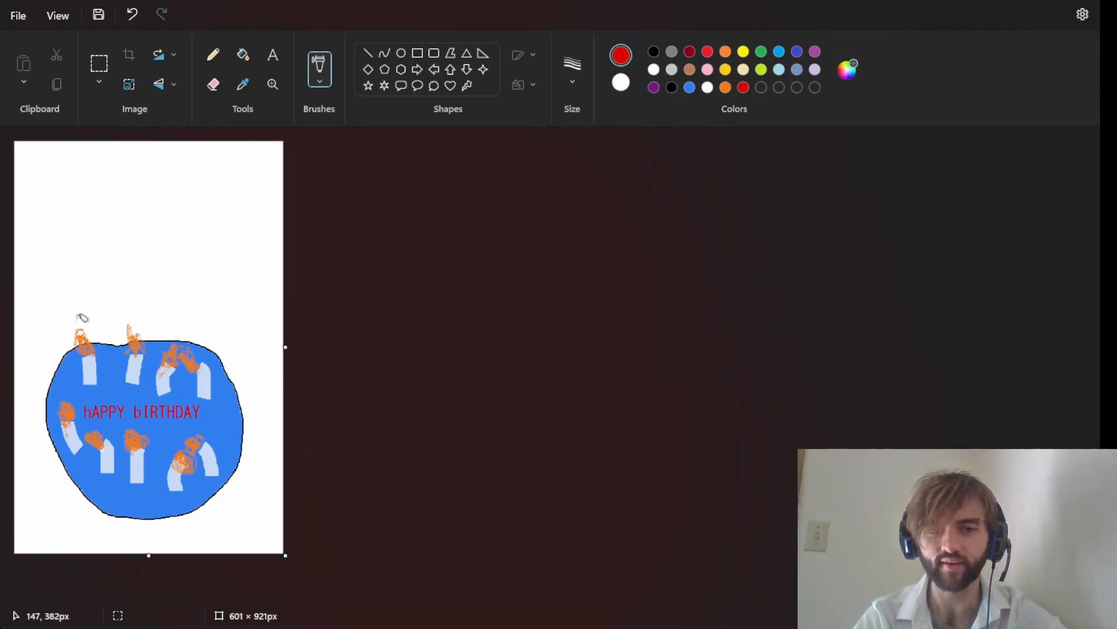
# Step: Add red centres to the orange flames on all the candles
pyautogui.moveTo(86, 339)
pyautogui.mouseDown()
pyautogui.moveTo(82, 331)
pyautogui.moveTo(137, 343)
pyautogui.moveTo(134, 331)
pyautogui.moveTo(199, 358)
pyautogui.mouseUp()
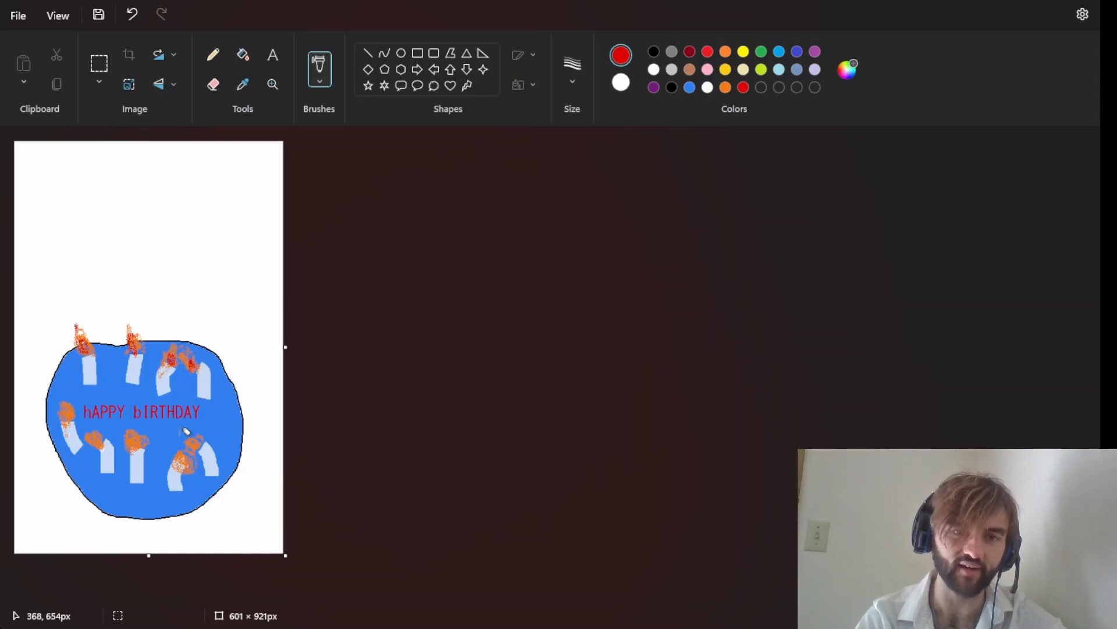
pyautogui.moveTo(138, 441)
pyautogui.mouseDown()
pyautogui.moveTo(97, 438)
pyautogui.moveTo(74, 412)
pyautogui.mouseUp()
pyautogui.moveTo(172, 460)
pyautogui.mouseDown()
pyautogui.moveTo(205, 445)
pyautogui.moveTo(193, 446)
pyautogui.mouseUp()
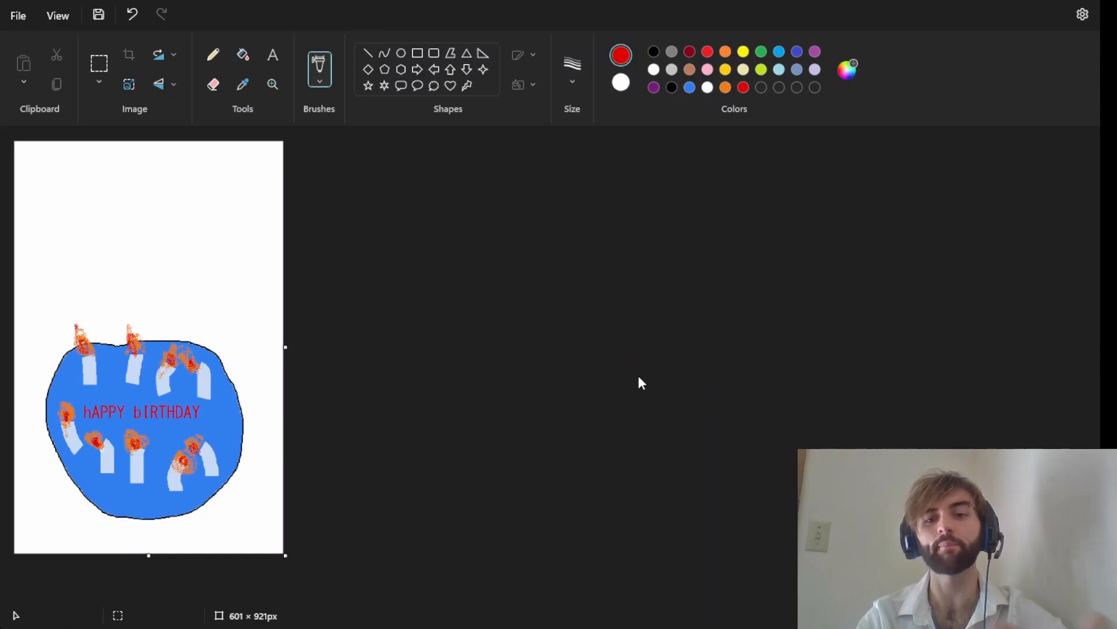
# Step: Scatter short pink and purple sprinkles over the cake and draw a looping white icing border around its edge
pyautogui.click(510, 491)
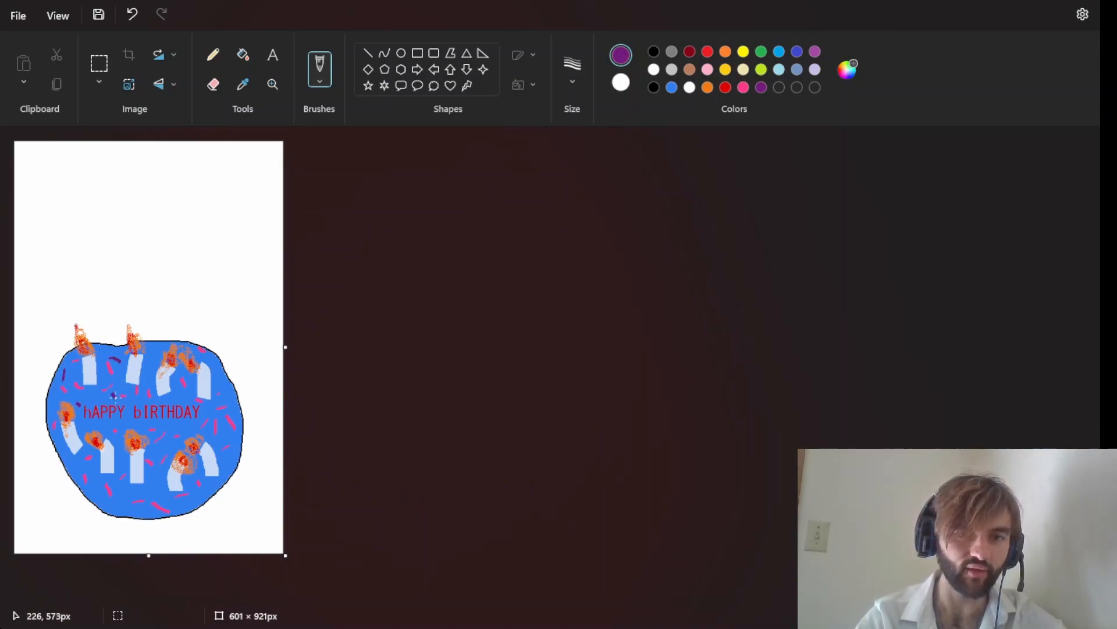
pyautogui.moveTo(169, 420); pyautogui.dragTo(182, 422)
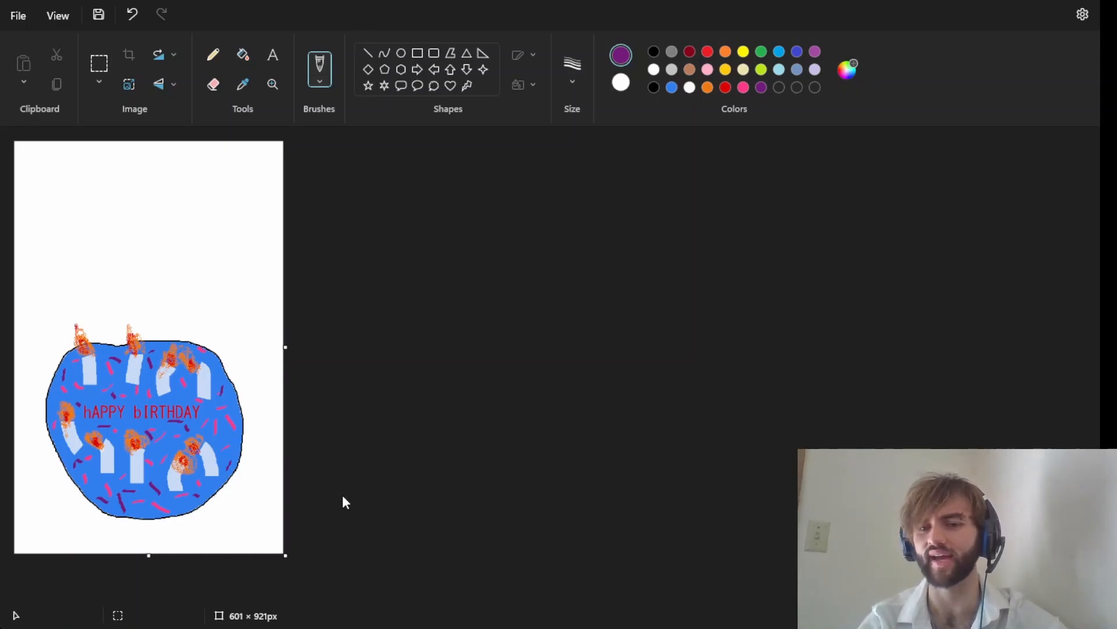
pyautogui.click(386, 487)
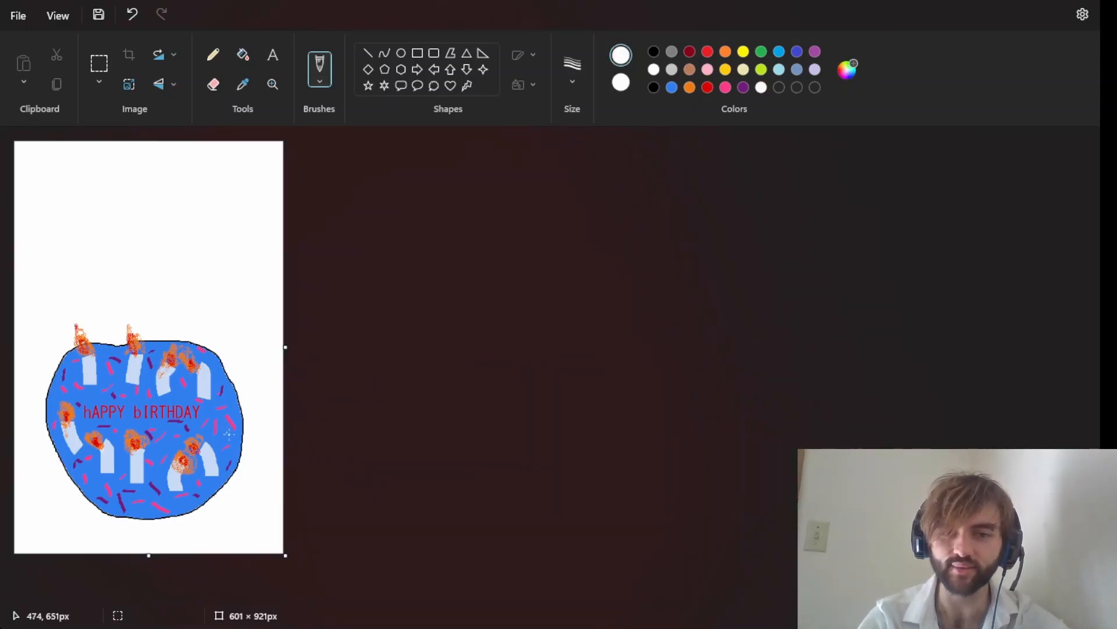
pyautogui.moveTo(248, 450)
pyautogui.mouseDown()
pyautogui.moveTo(236, 430)
pyautogui.moveTo(243, 436)
pyautogui.moveTo(225, 404)
pyautogui.moveTo(236, 401)
pyautogui.moveTo(198, 344)
pyautogui.moveTo(207, 352)
pyautogui.moveTo(172, 338)
pyautogui.moveTo(59, 351)
pyautogui.moveTo(61, 381)
pyautogui.moveTo(45, 403)
pyautogui.moveTo(57, 405)
pyautogui.moveTo(50, 449)
pyautogui.moveTo(103, 511)
pyautogui.moveTo(145, 525)
pyautogui.moveTo(150, 511)
pyautogui.moveTo(199, 507)
pyautogui.moveTo(229, 481)
pyautogui.moveTo(236, 445)
pyautogui.mouseUp()
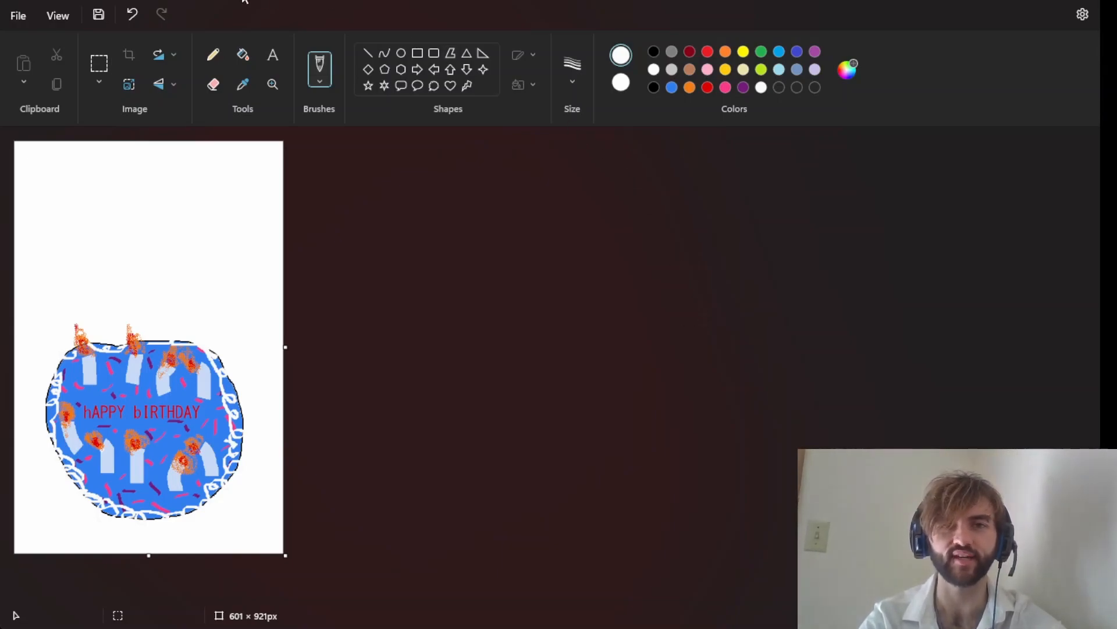
# Step: Create a text box about 294 px wide above the cake and enter the large centred pink greeting "hAPPY bIRTHDAY"
pyautogui.click(274, 56)
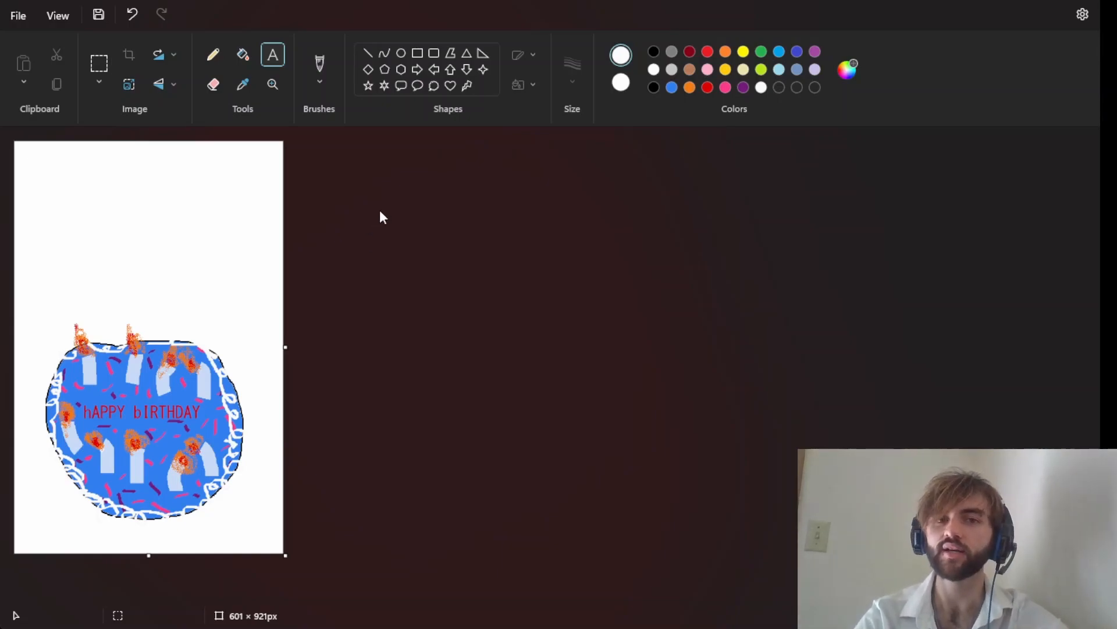
pyautogui.press('i')
pyautogui.click(272, 55)
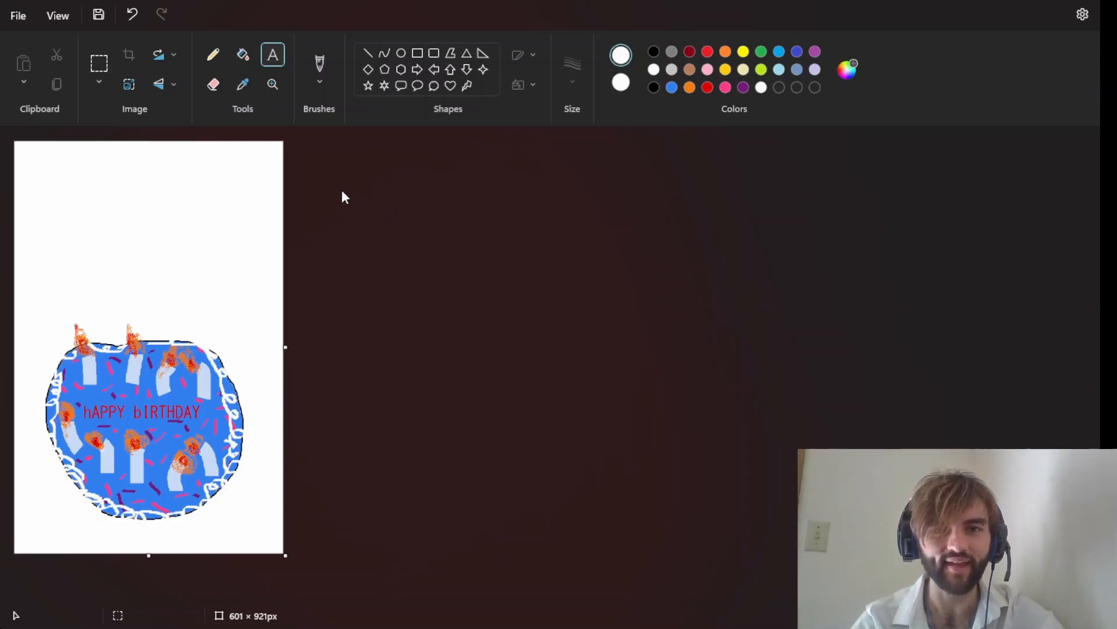
pyautogui.moveTo(82, 206); pyautogui.dragTo(214, 227)
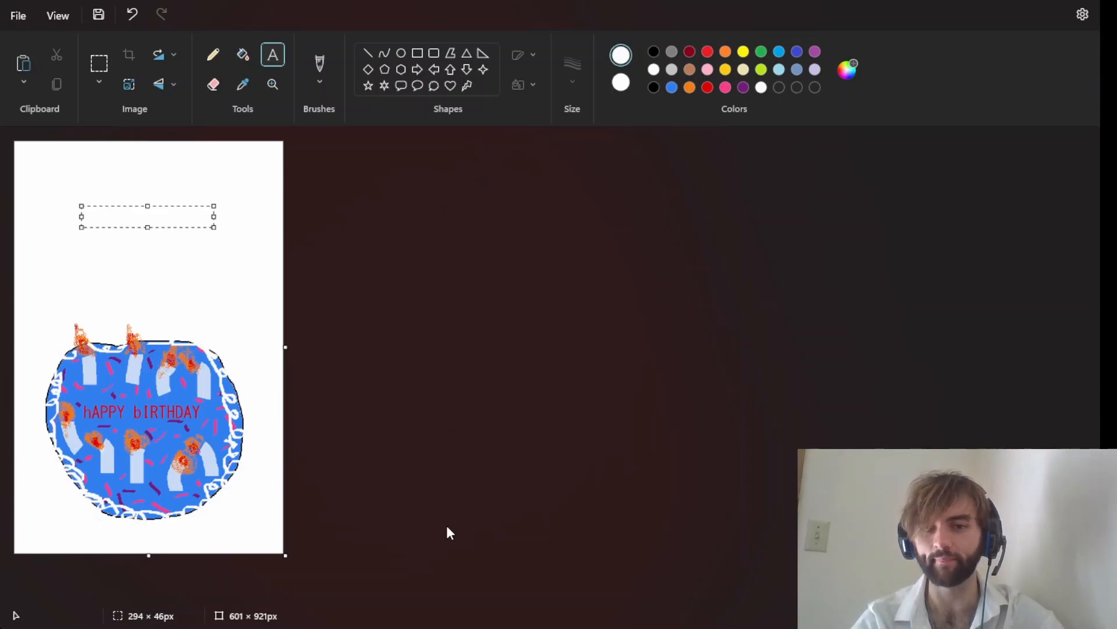
pyautogui.click(109, 217)
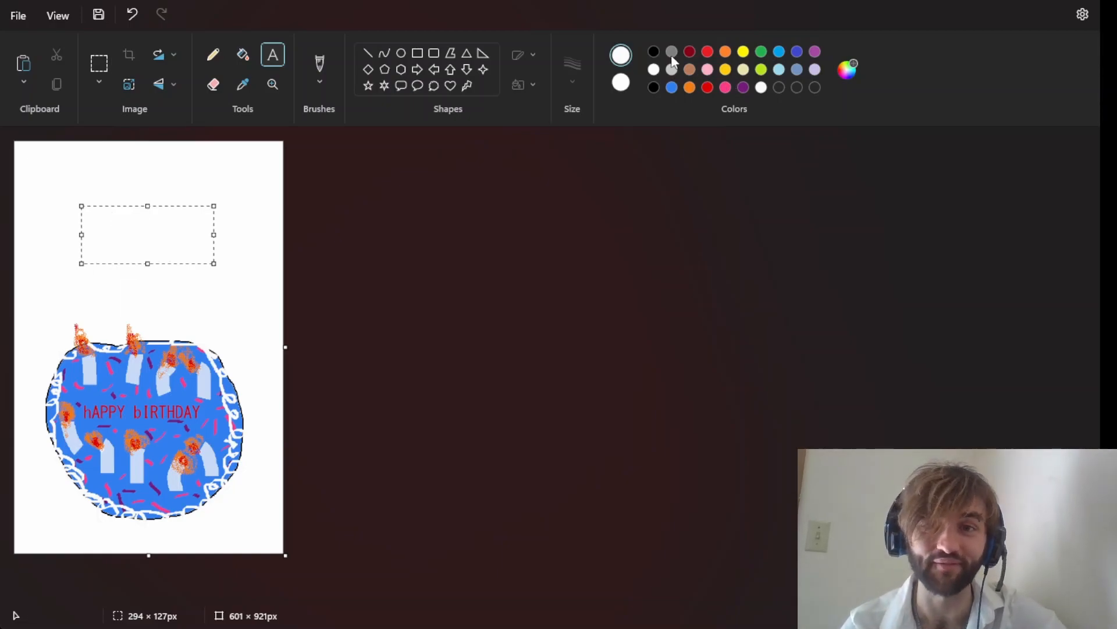
pyautogui.click(726, 88)
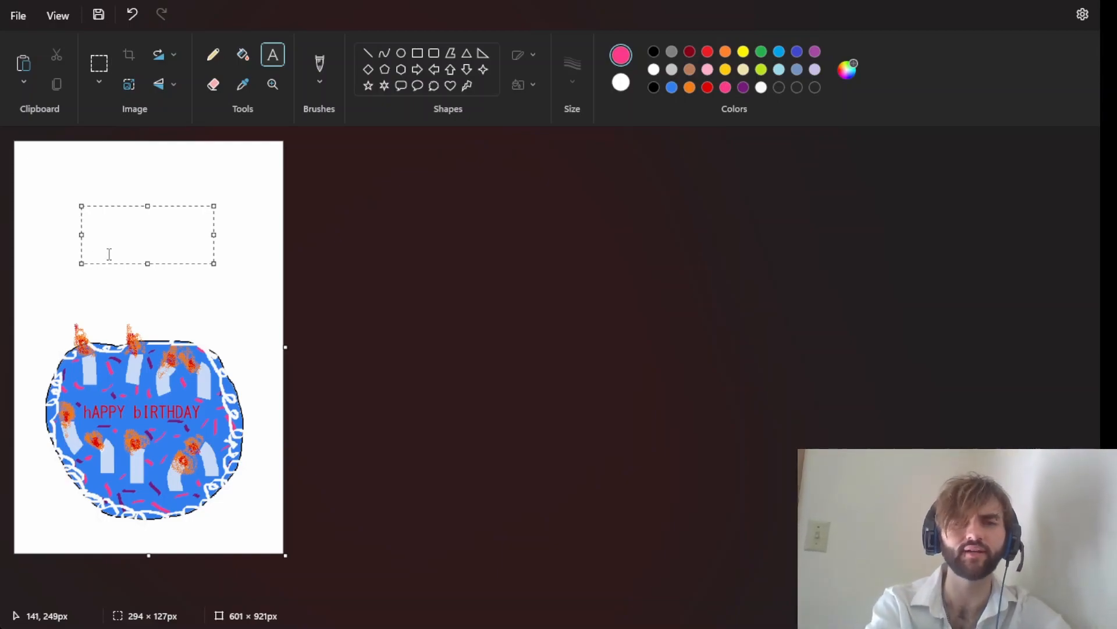
pyautogui.write('hAPP')
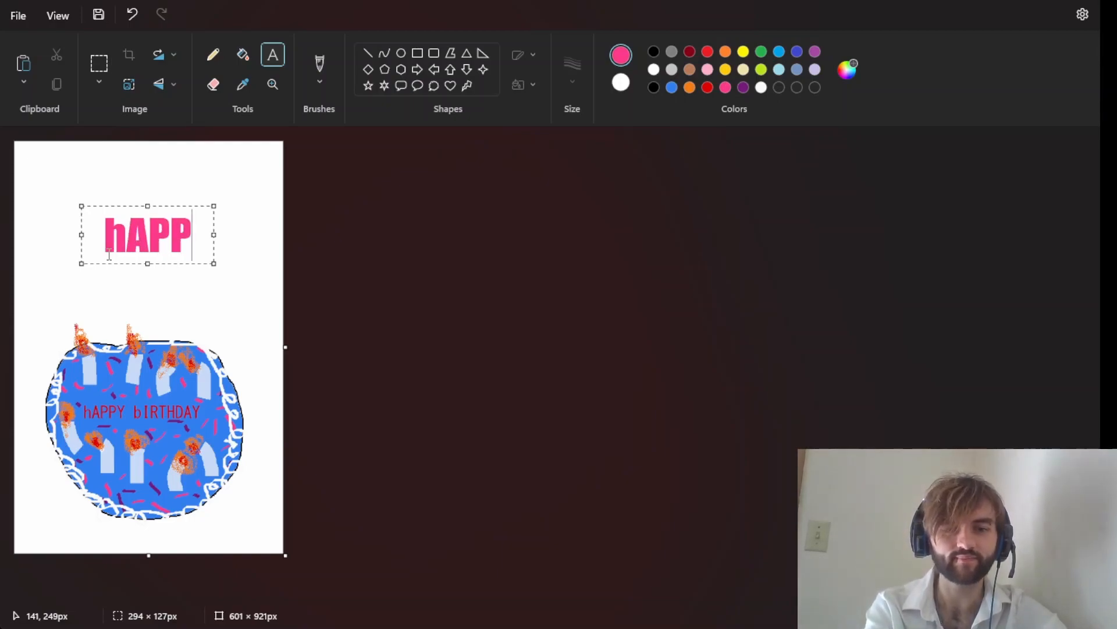
pyautogui.write('Y bI')
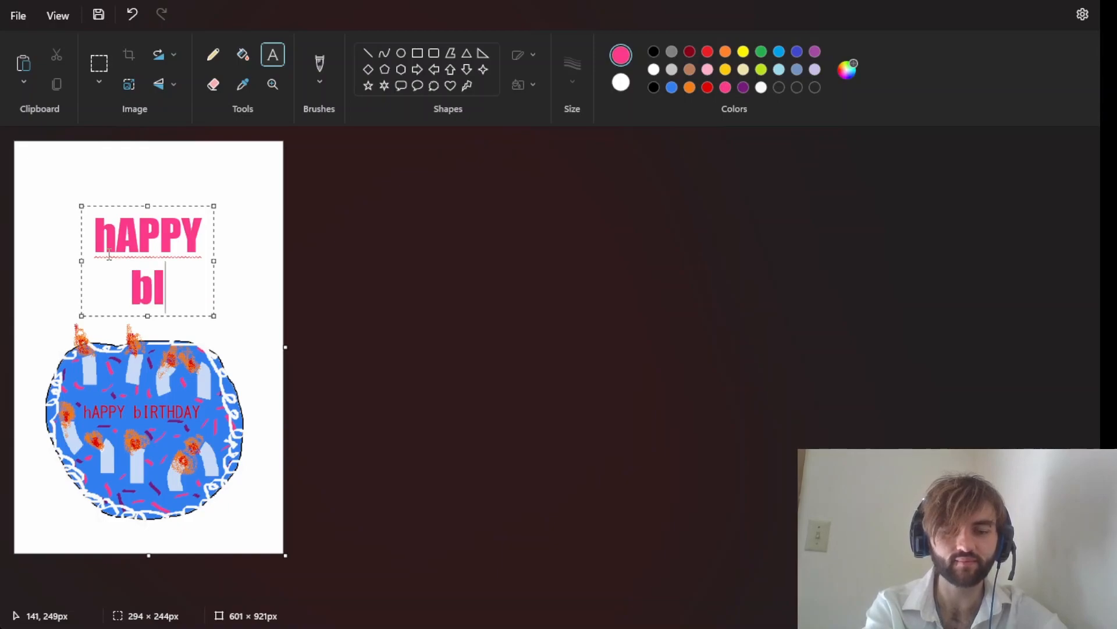
pyautogui.write('RTHDAY')
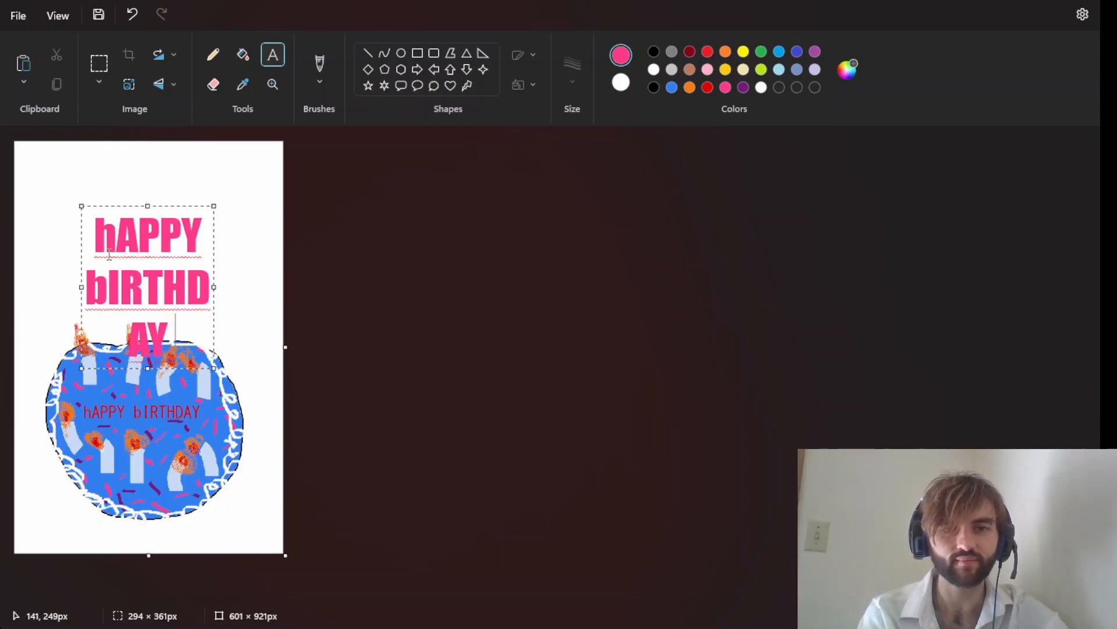
# Step: Enlarge the pink greeting's text box to about 597 × 501 px across the card's full width and end the text with "!!!!!"
pyautogui.moveTo(81, 206); pyautogui.dragTo(14, 141)
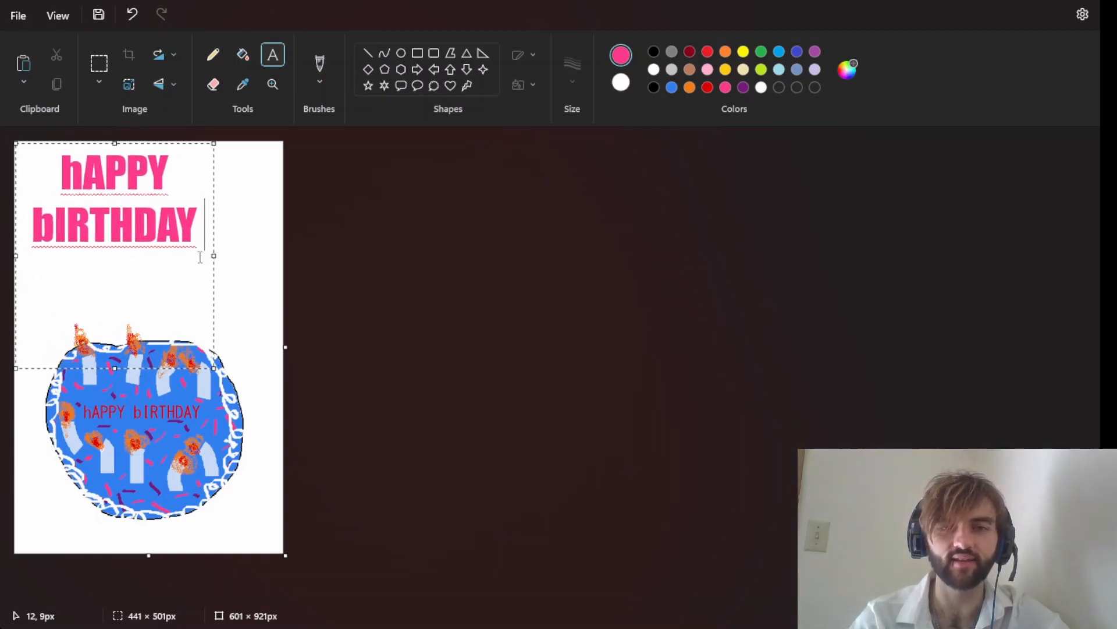
pyautogui.moveTo(214, 254); pyautogui.dragTo(282, 256)
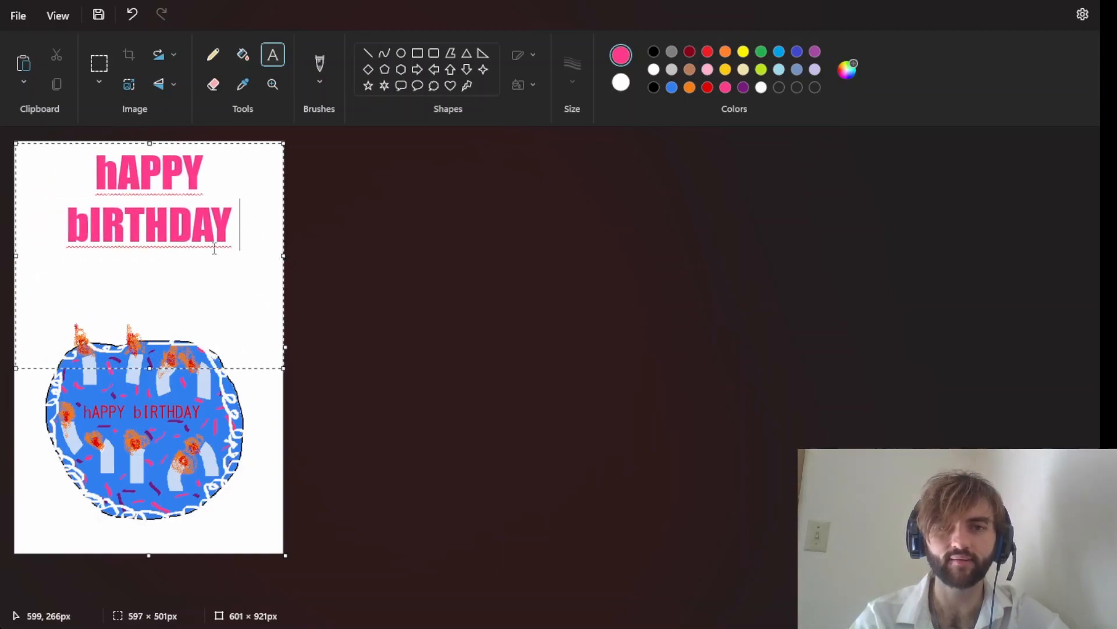
pyautogui.write('!!!!!')
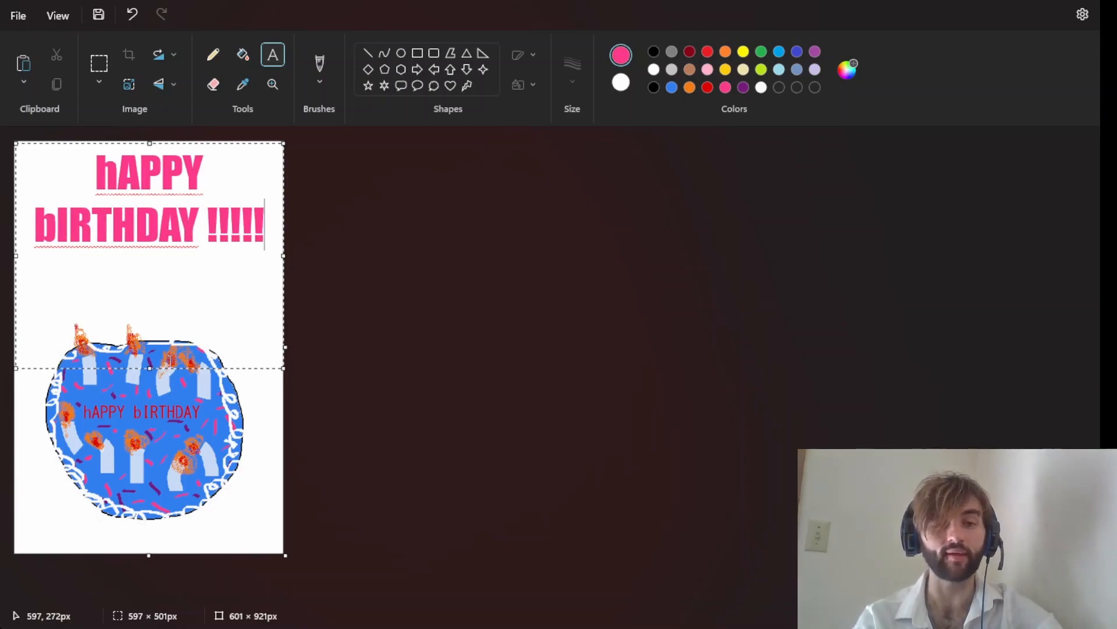
pyautogui.click(178, 478)
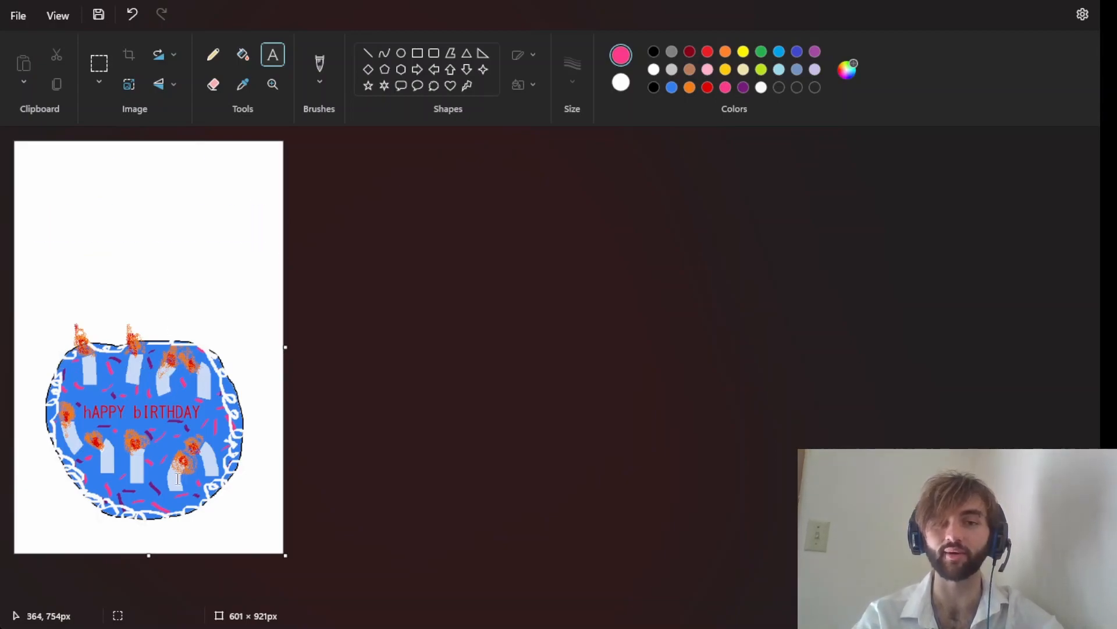